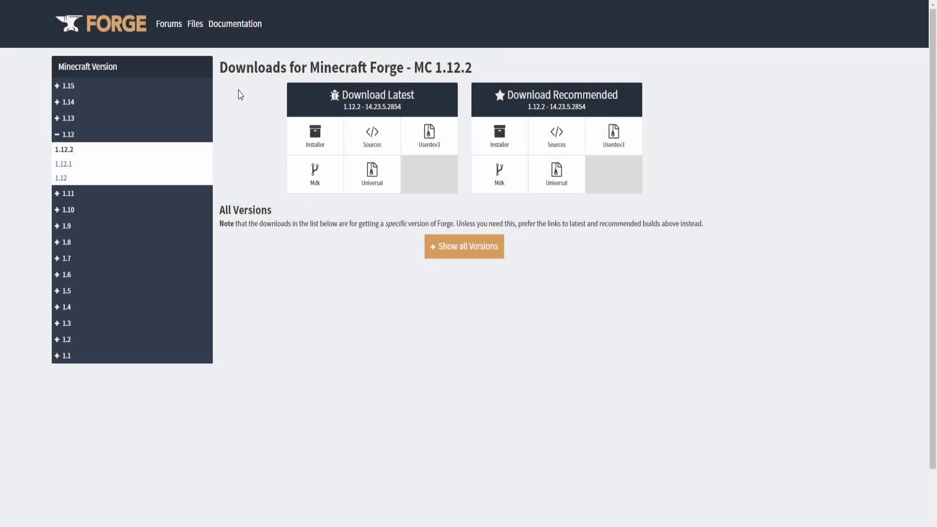
Save the latest Forge 1.12.2 installer .jar from the downloads page and open it on the desktop.
mouse_move(227, 67)
left_mouse_down()
mouse_move(469, 67)
mouse_move(409, 68)
left_mouse_up()
left_click(478, 70)
left_click(489, 72)
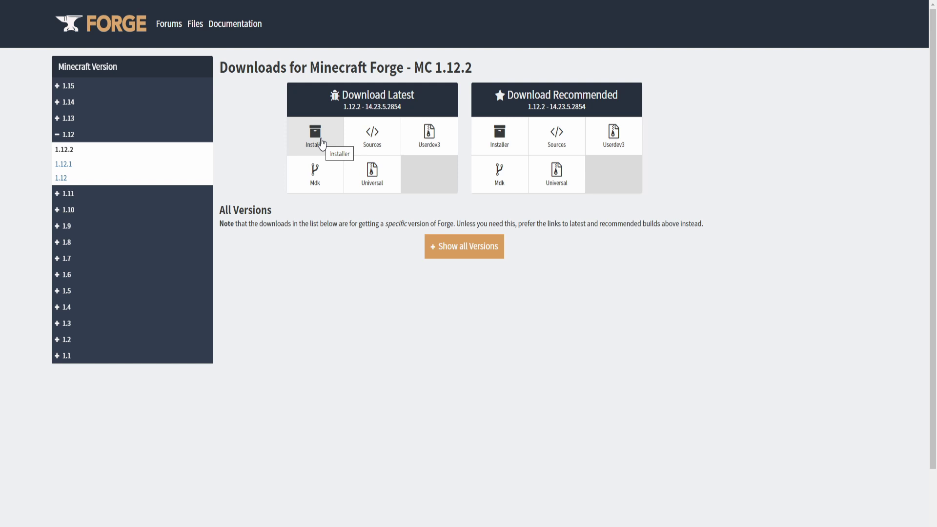
mouse_move(320, 143)
left_mouse_down()
mouse_move(343, 97)
mouse_move(622, 96)
left_mouse_up()
left_click(470, 102)
left_click_drag(364, 106, 423, 104)
left_click(423, 104)
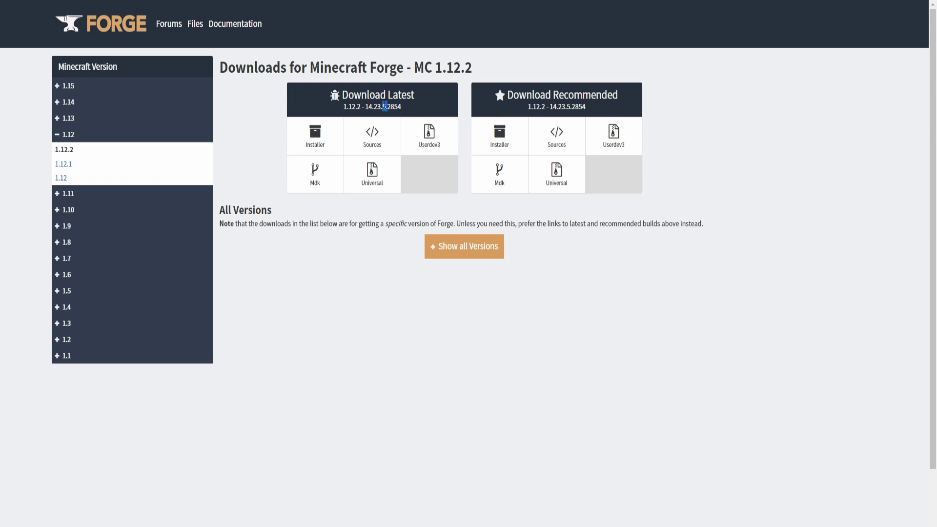
left_click_drag(472, 109, 621, 96)
left_click(355, 123)
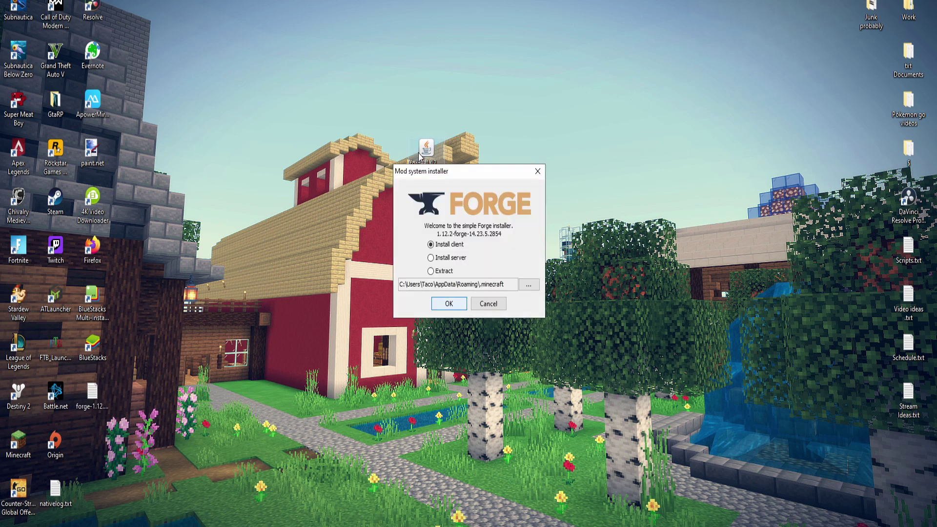
Install the Forge 1.12.2 client with the Install client option and accept the Complete notice.
left_click(449, 306)
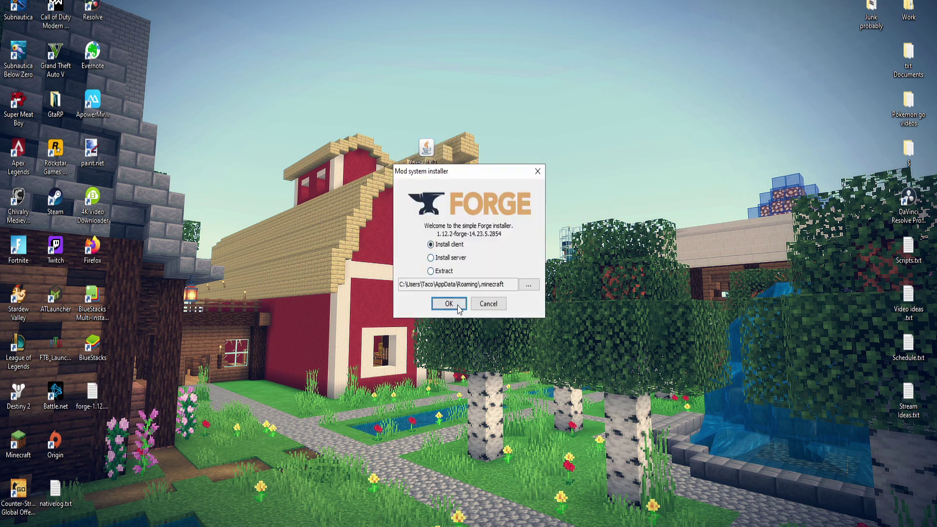
left_click(450, 306)
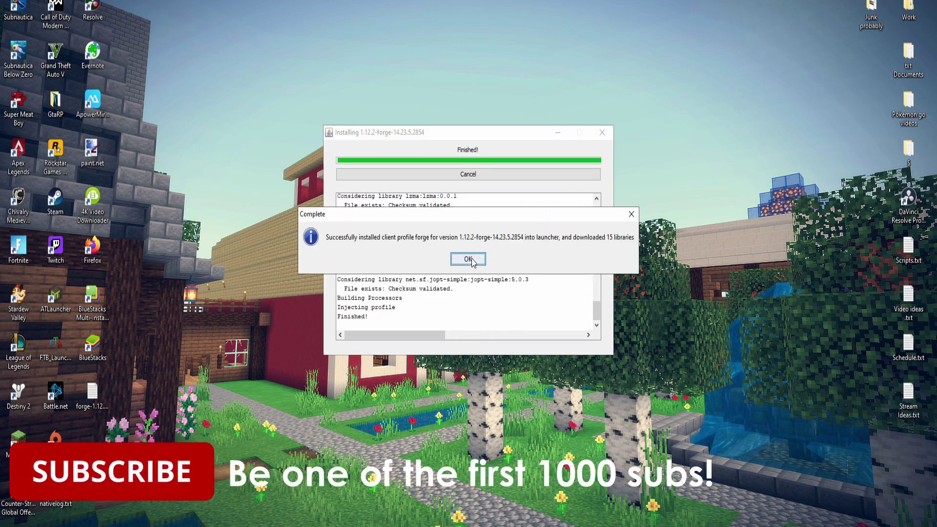
left_click(475, 259)
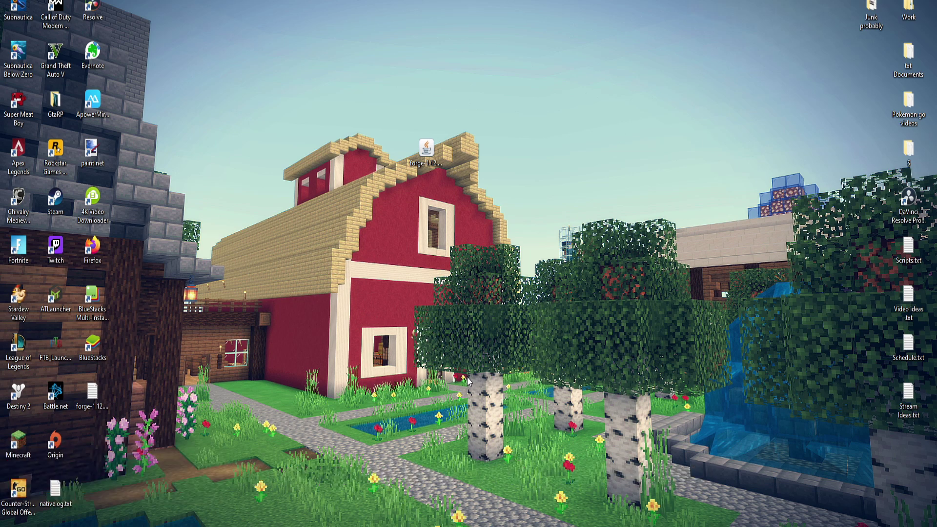
Restart the Minecraft Launcher and view Installations, showing forge 1.12.2-forge-14.23.5.2854.
double_click(18, 443)
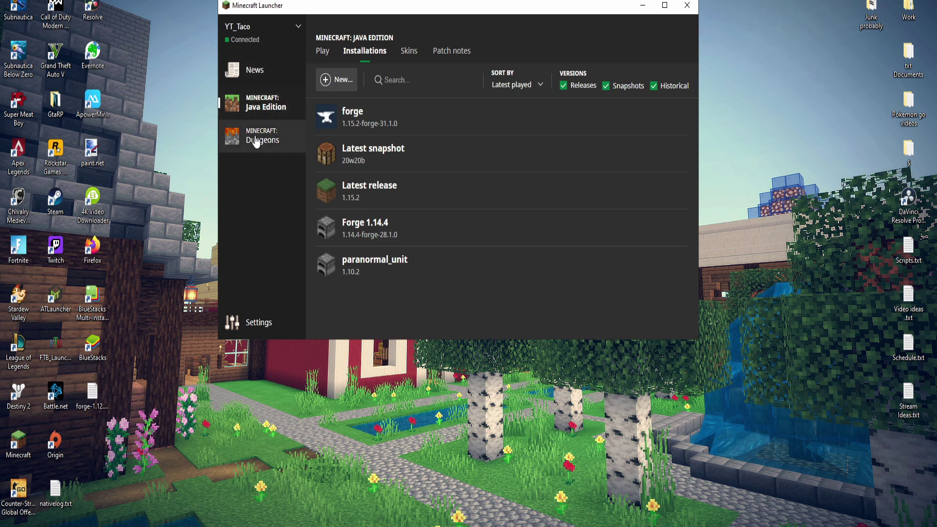
left_click(688, 6)
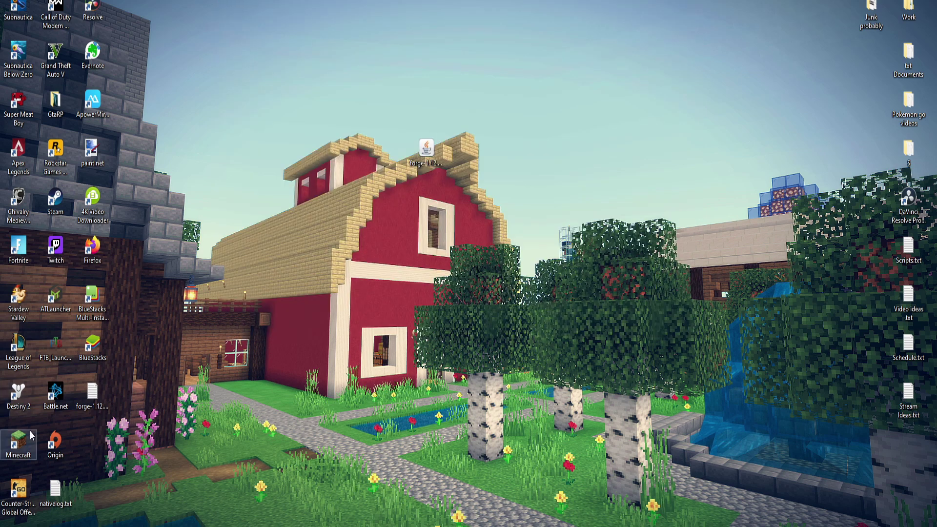
double_click(18, 441)
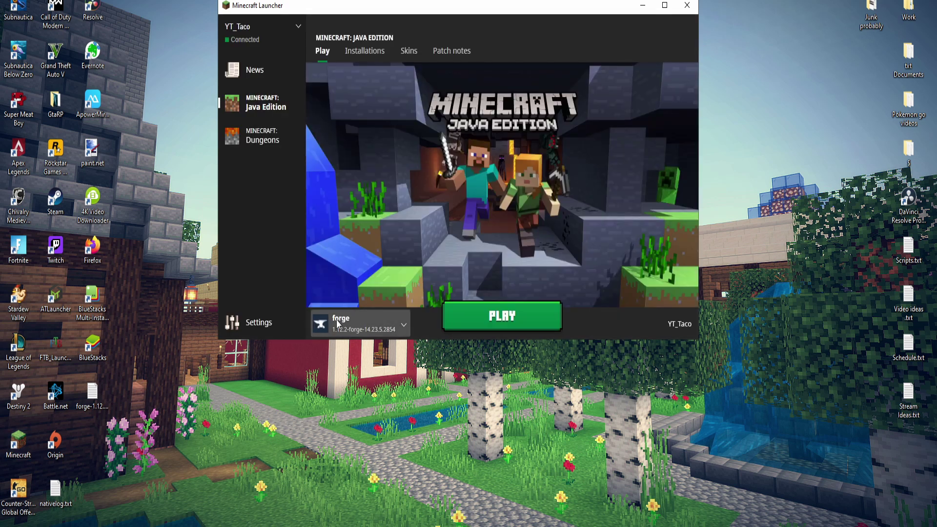
left_click(360, 53)
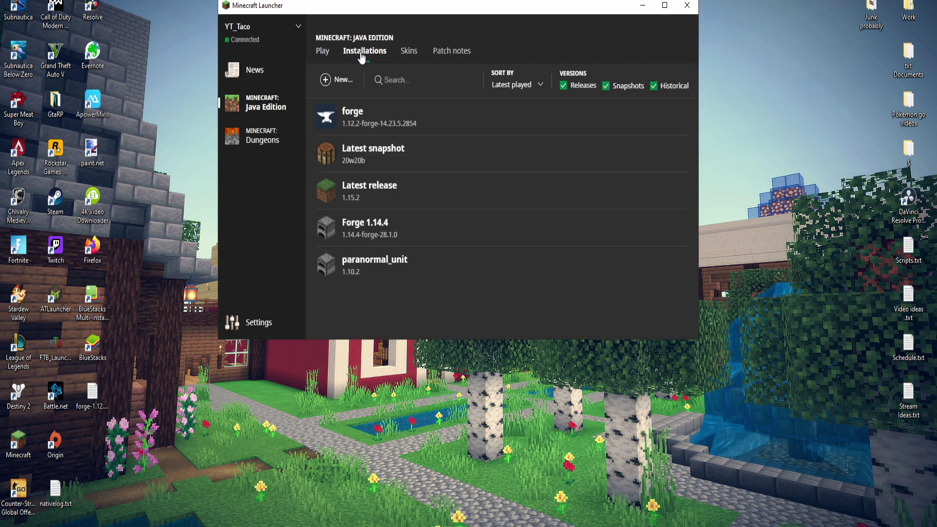
Start a new installation and browse its version list to release 1.12.2-forge-14.23.5.2854.
left_click(336, 86)
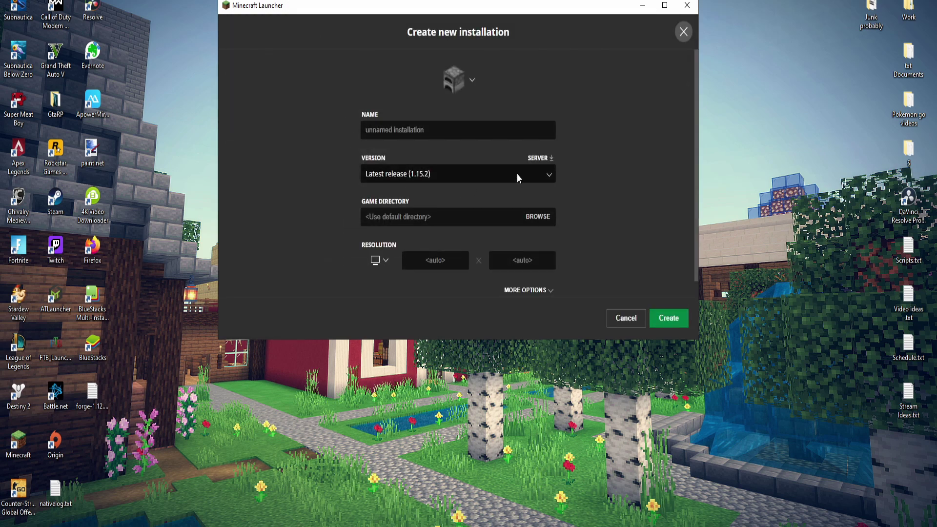
key("Tab")
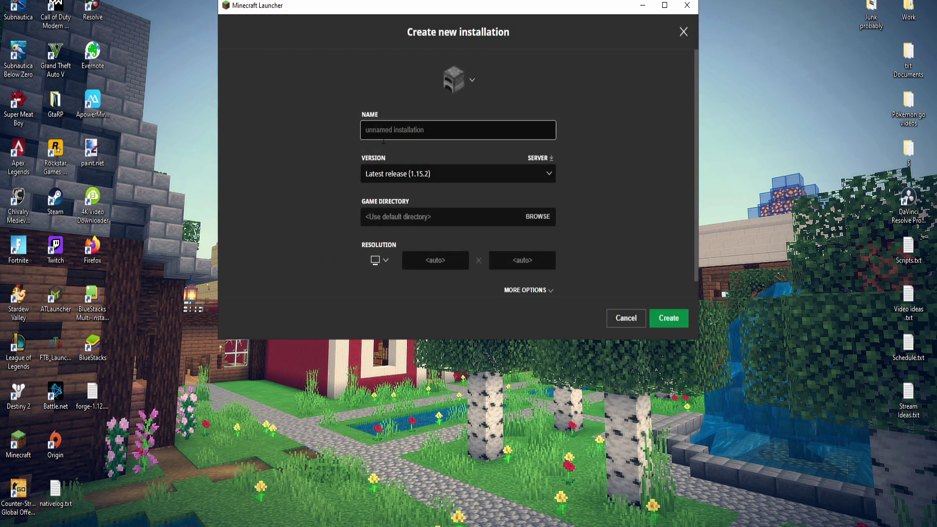
left_click(458, 176)
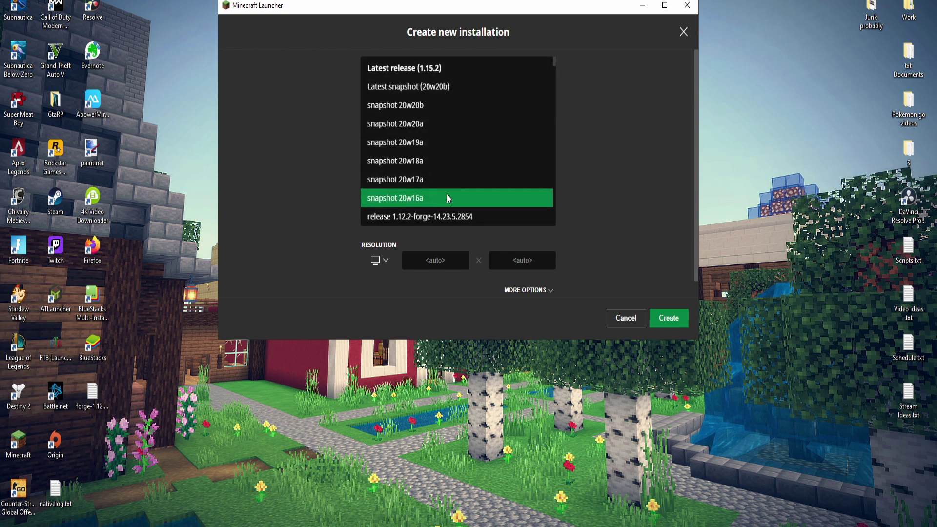
scroll(450, 158, "down", 3)
scroll(450, 157, "down", 5)
scroll(450, 157, "down", 5)
scroll(450, 158, "down", 5)
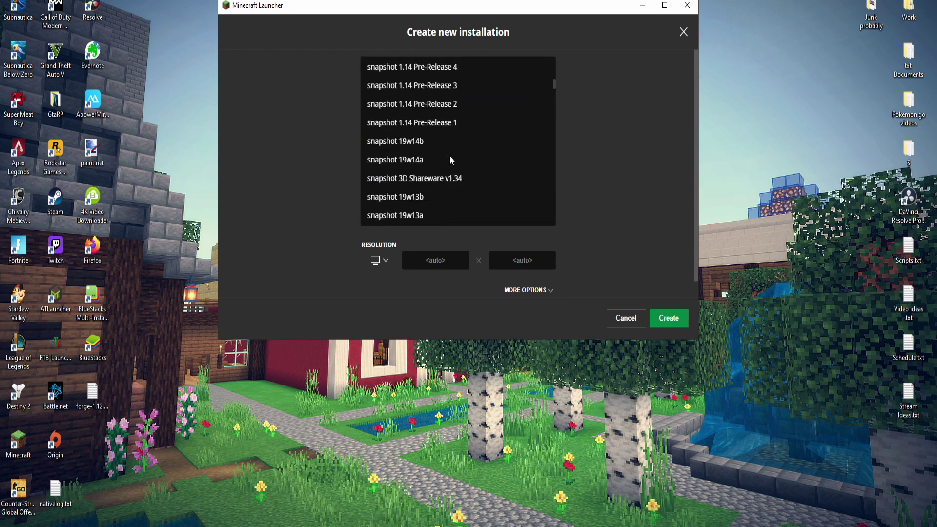
scroll(450, 157, "down", 3)
scroll(449, 158, "up", 3)
scroll(450, 156, "down", 5)
scroll(450, 157, "down", 5)
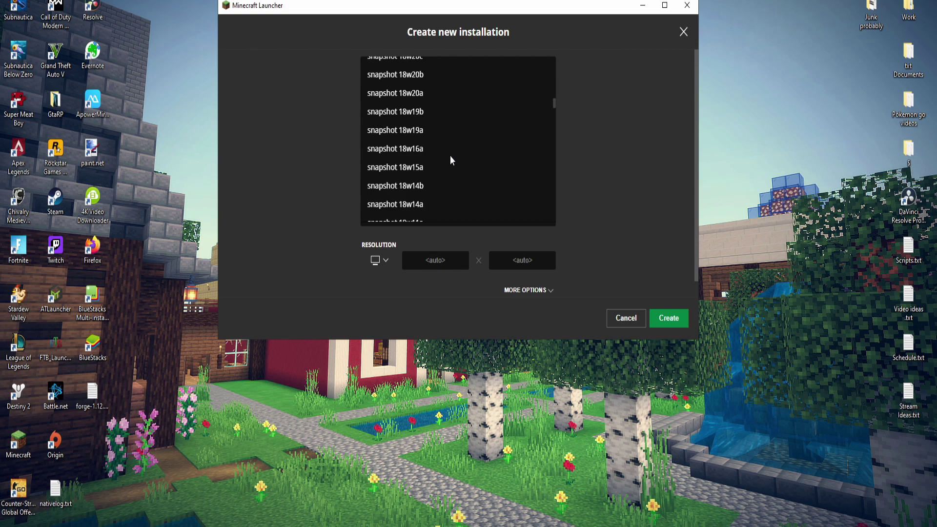
scroll(449, 157, "down", 5)
scroll(450, 156, "down", 5)
scroll(451, 160, "up", 1)
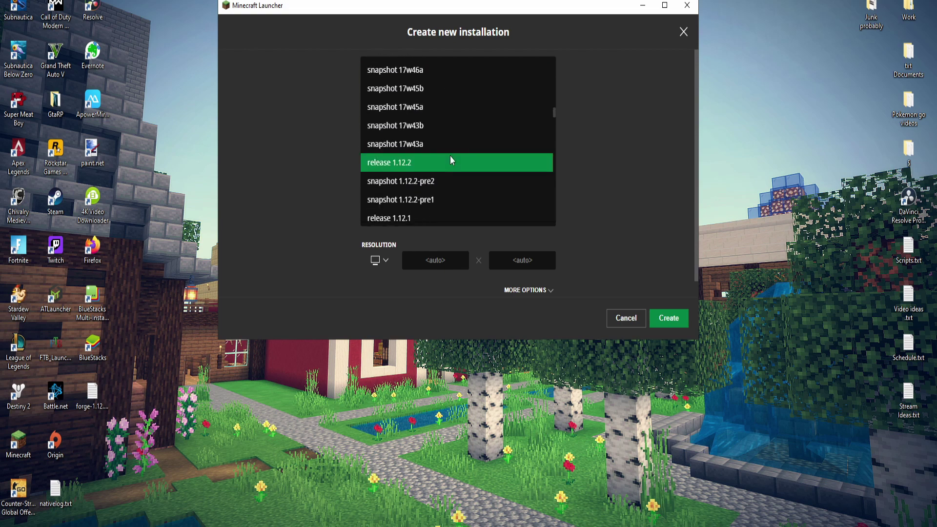
scroll(450, 160, "down", 1)
scroll(451, 168, "down", 3)
scroll(449, 171, "up", 2)
scroll(440, 175, "up", 10)
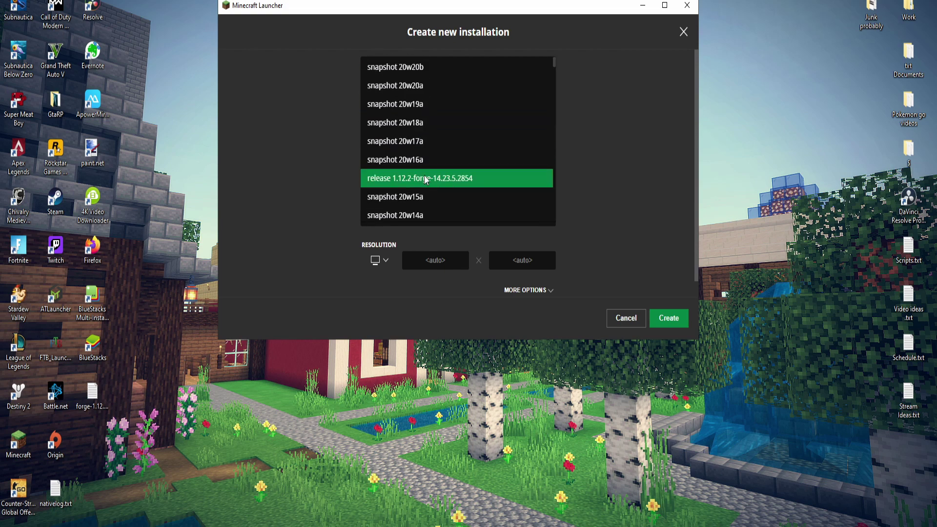
scroll(451, 173, "up", 1)
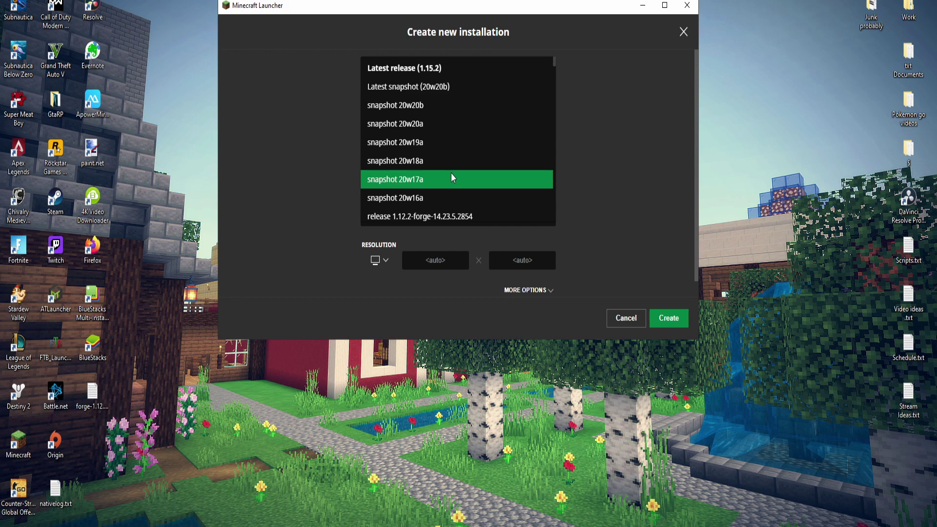
scroll(451, 173, "down", 1)
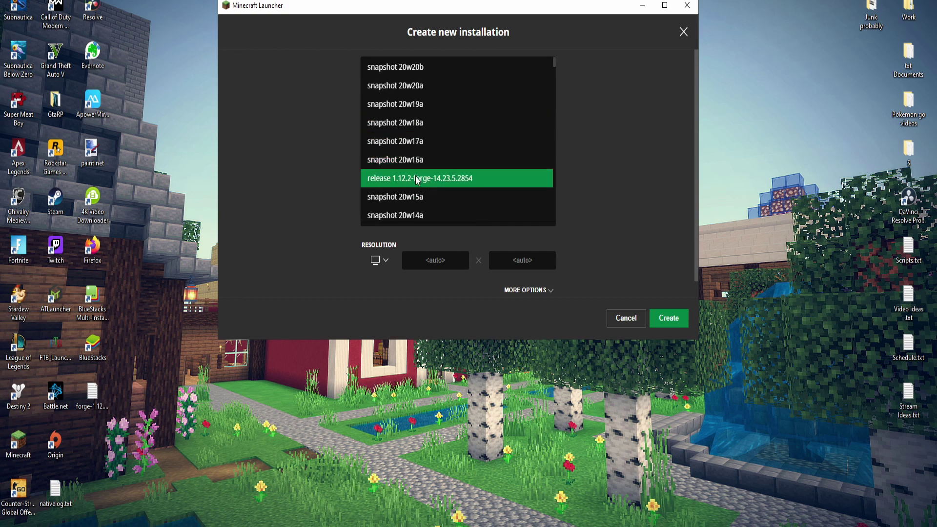
scroll(427, 172, "up", 1)
scroll(412, 129, "down", 8)
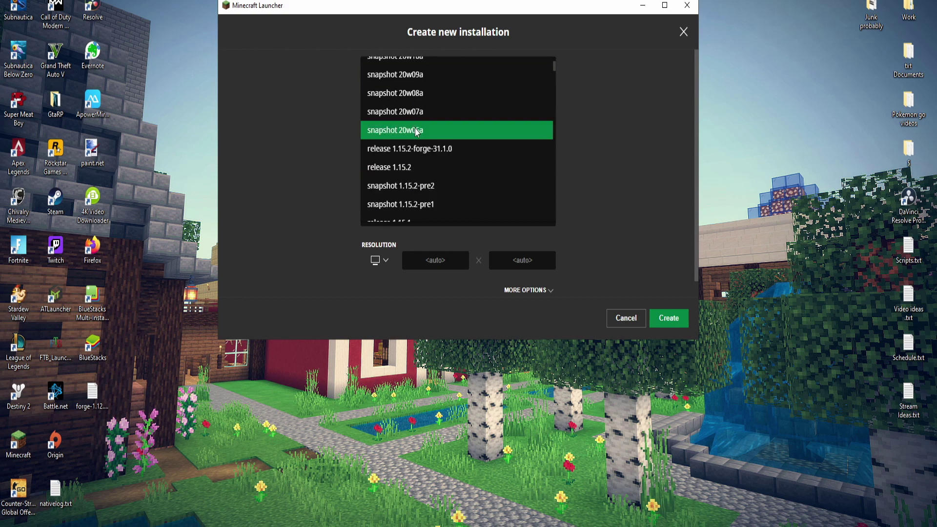
scroll(416, 131, "down", 1)
scroll(419, 139, "down", 3)
scroll(421, 145, "up", 5)
scroll(421, 146, "up", 4)
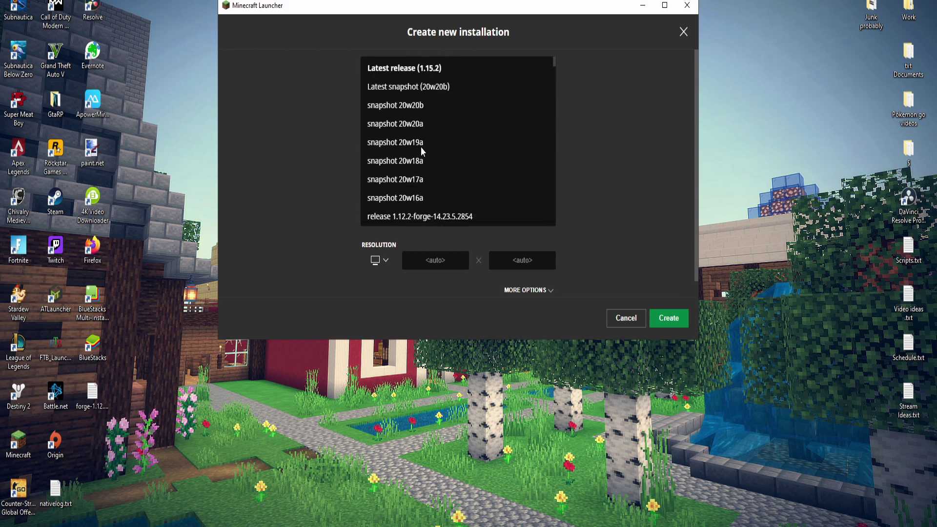
scroll(421, 152, "down", 3)
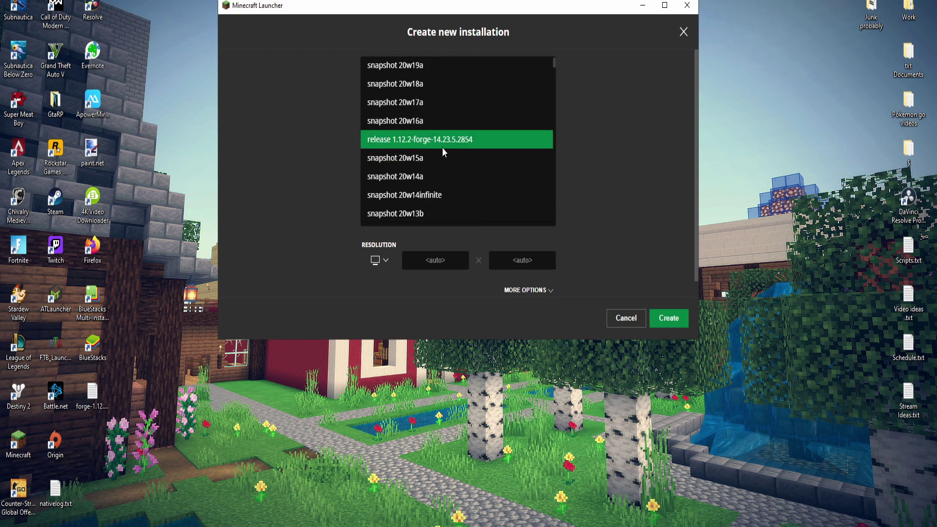
Use release 1.12.2-forge-14.23.5.2854 as the version and launch the game with the forge profile.
left_click(380, 144)
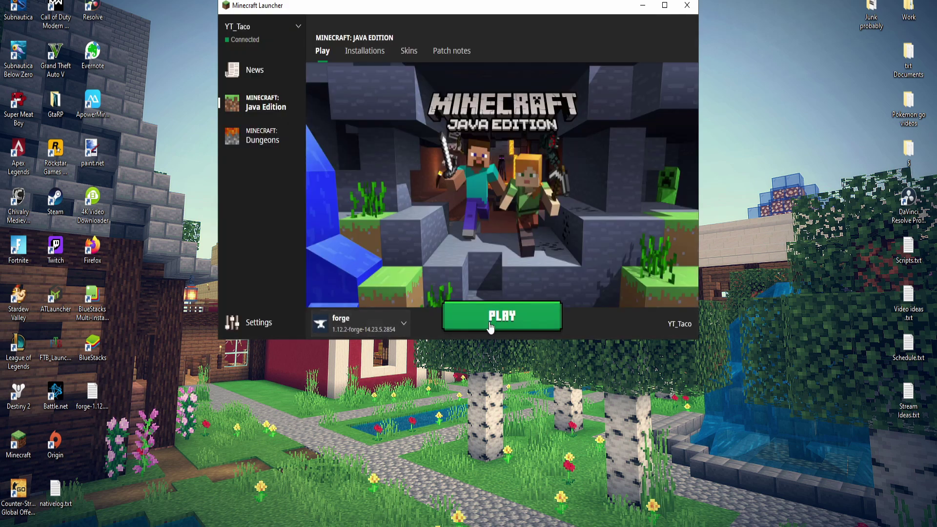
left_click(491, 321)
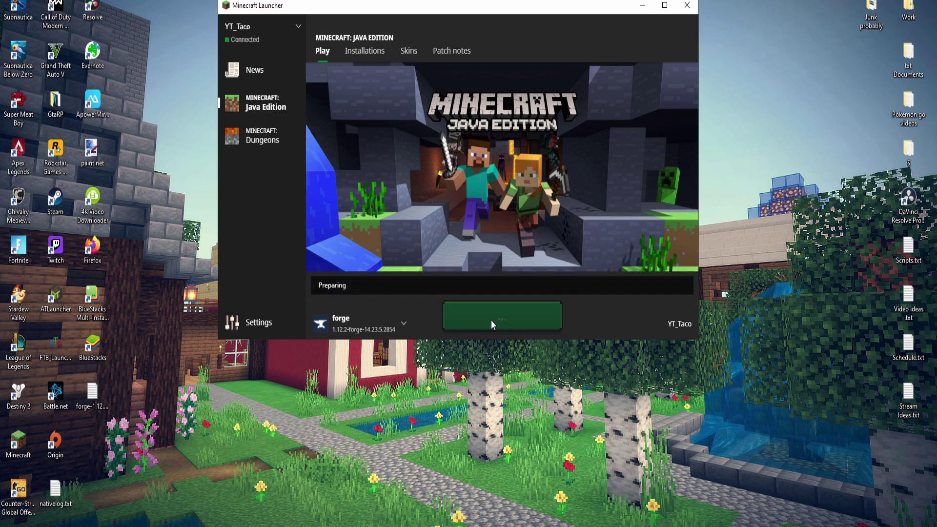